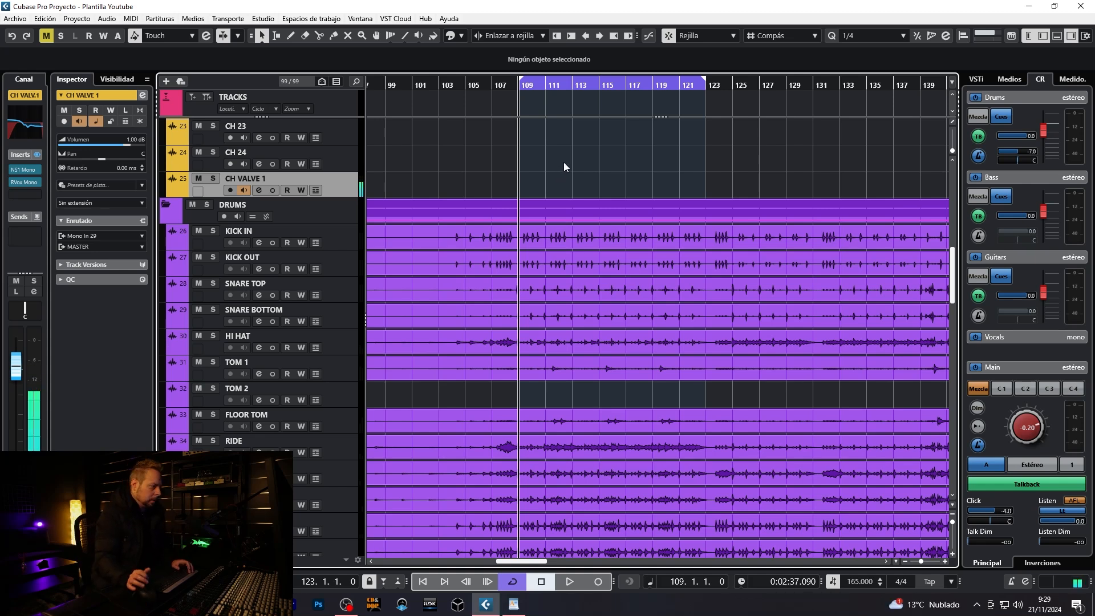
# - Look over the drum tracks in the project and their channels in the mixer
pyautogui.scroll(-3, 570, 160)
pyautogui.scroll(3, 585, 171)
pyautogui.scroll(-3, 588, 206)
pyautogui.scroll(3, 696, 323)
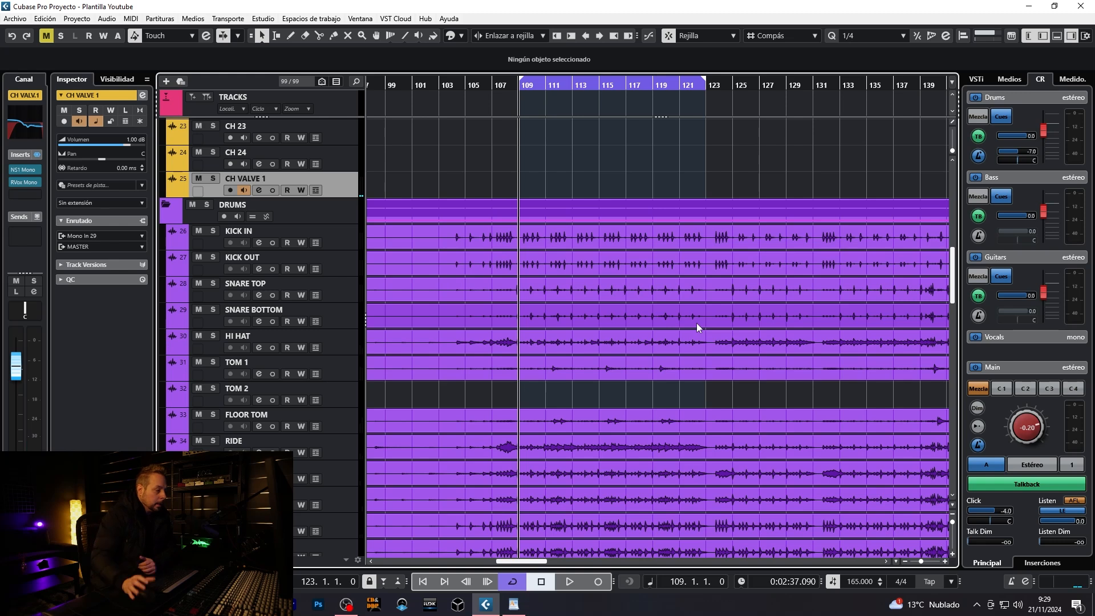
pyautogui.scroll(-3, 697, 323)
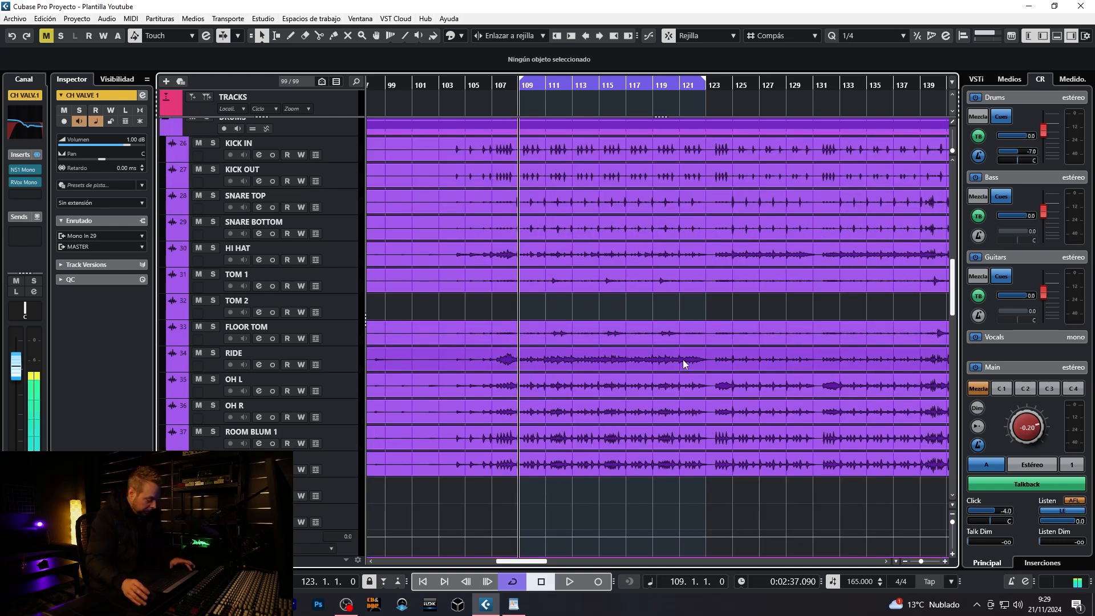
pyautogui.press('F3')
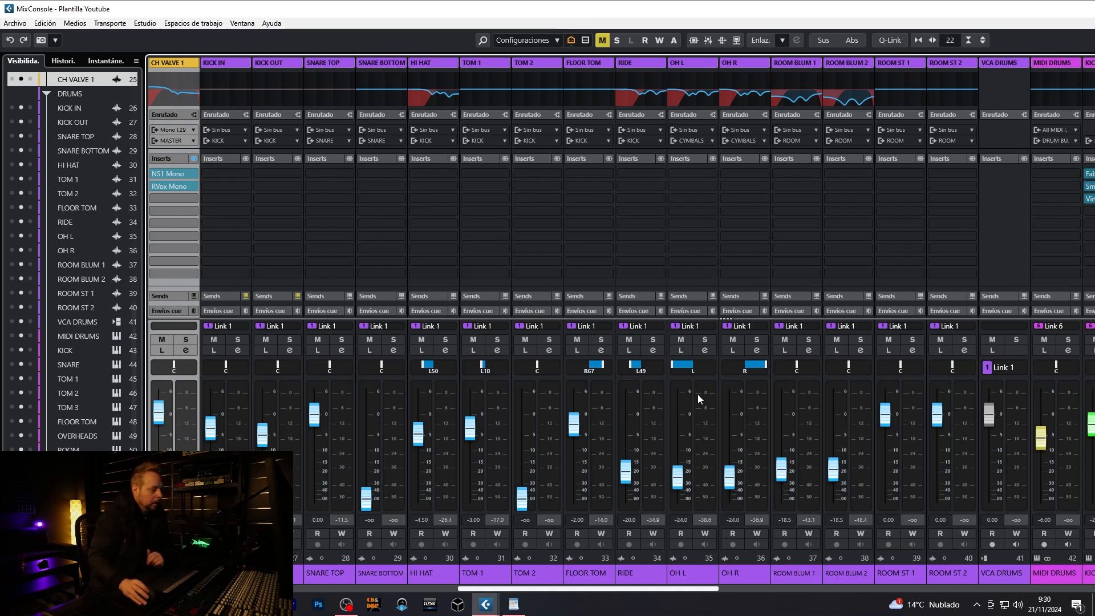
pyautogui.press('F3')
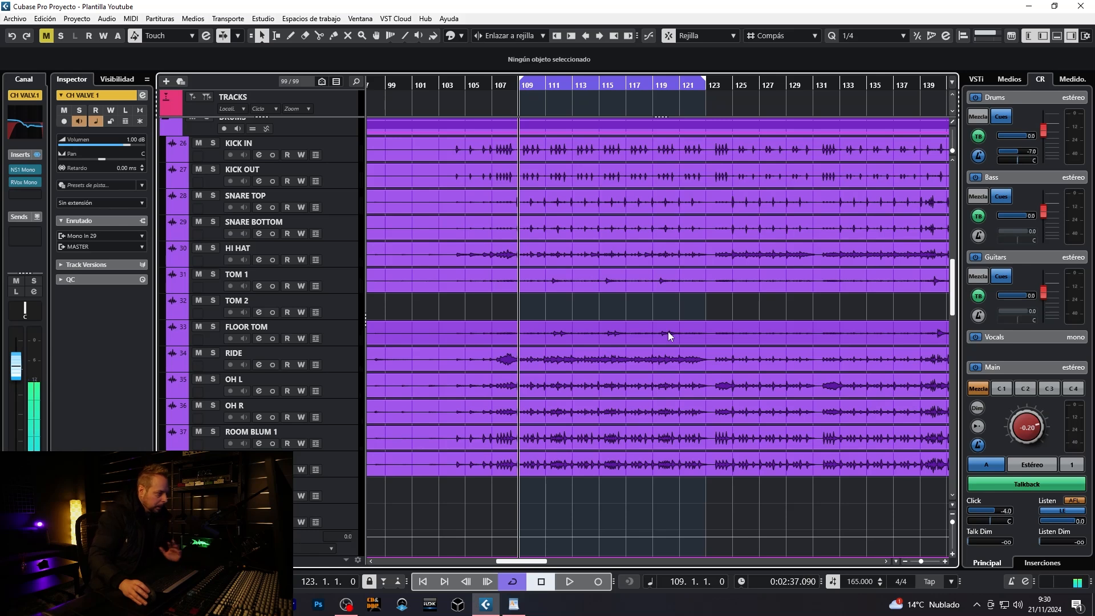
# - Mute CH VALVE 1 and listen to the looped section of the raw drum recording
pyautogui.press('m')
pyautogui.press('space')
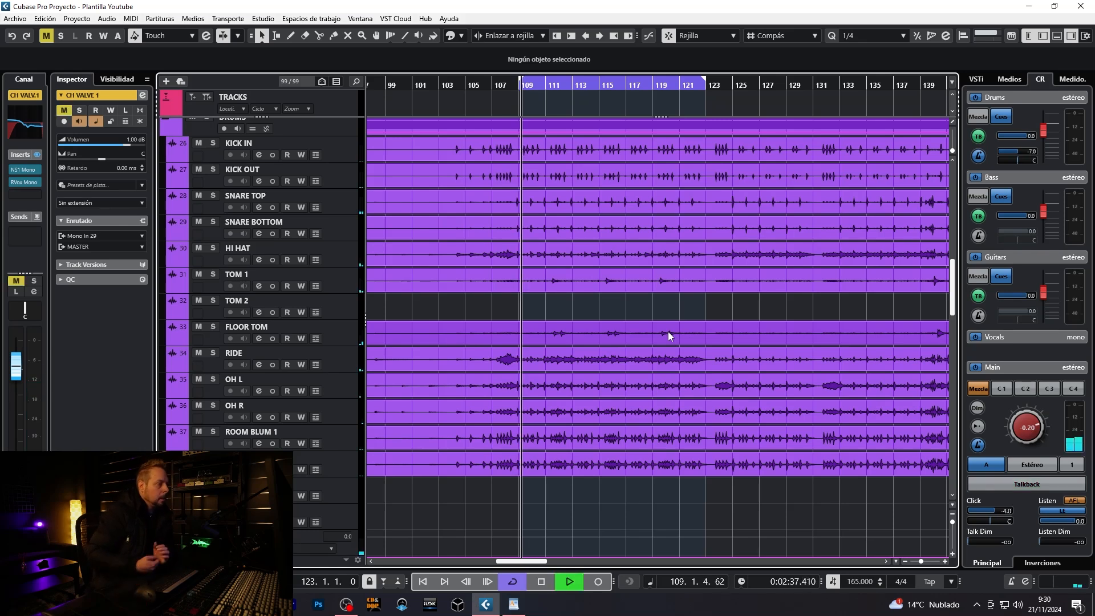
pyautogui.scroll(3, 660, 335)
pyautogui.scroll(-2, 661, 334)
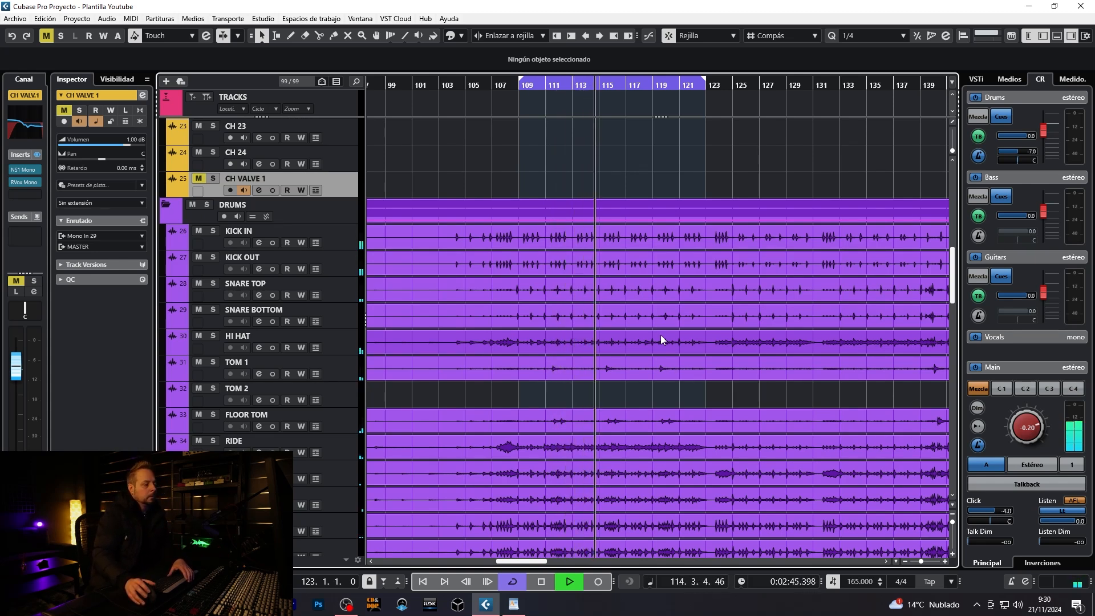
pyautogui.press('space')
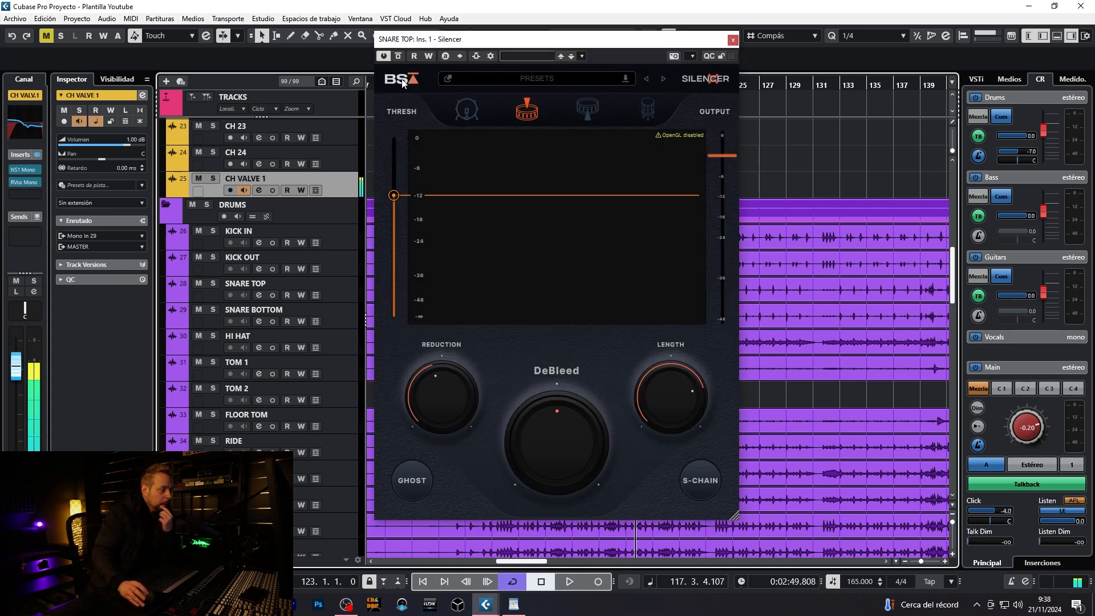
# - Close the SNARE TOP Silencer editor, show the mixer and toggle solo on the SNARE TOP channel
pyautogui.moveTo(484, 44)
pyautogui.mouseDown()
pyautogui.moveTo(459, 46)
pyautogui.moveTo(480, 46)
pyautogui.mouseUp()
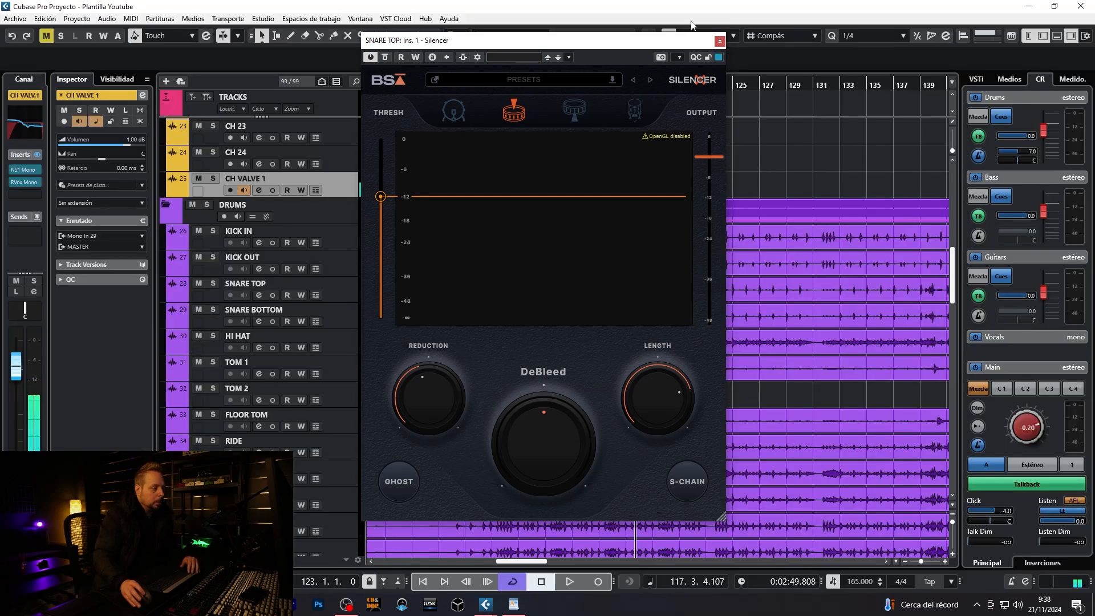
pyautogui.press('F3')
pyautogui.click(720, 42)
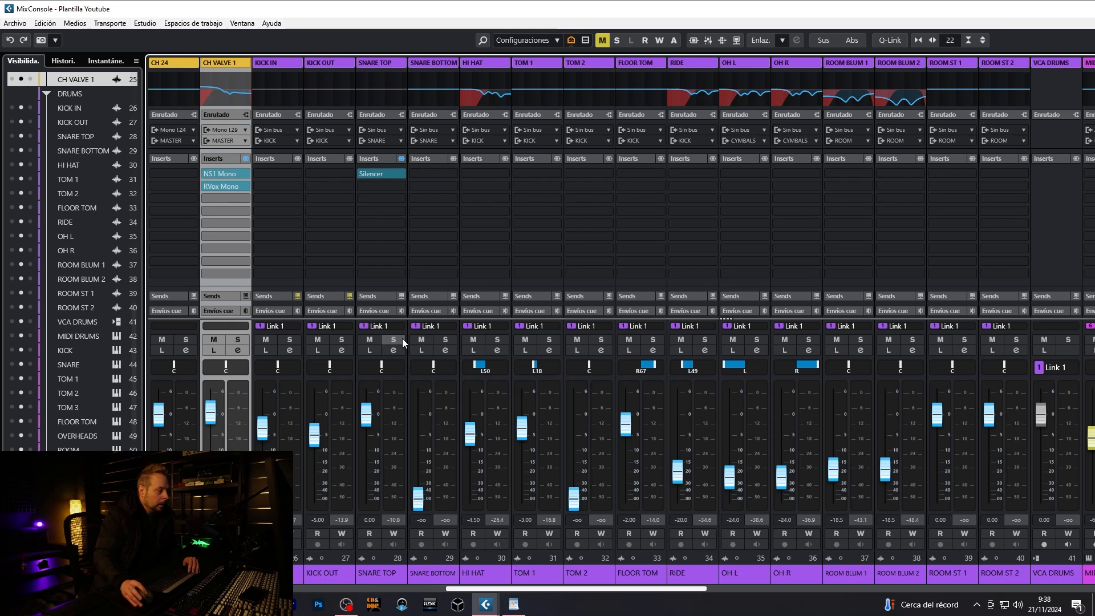
pyautogui.moveTo(361, 179)
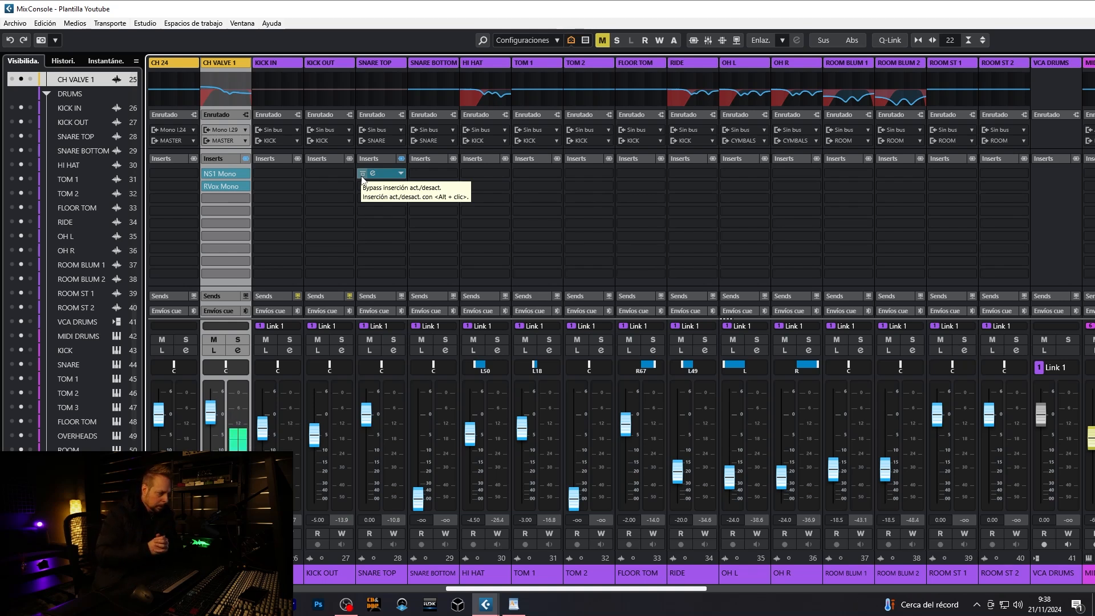
pyautogui.click(394, 340)
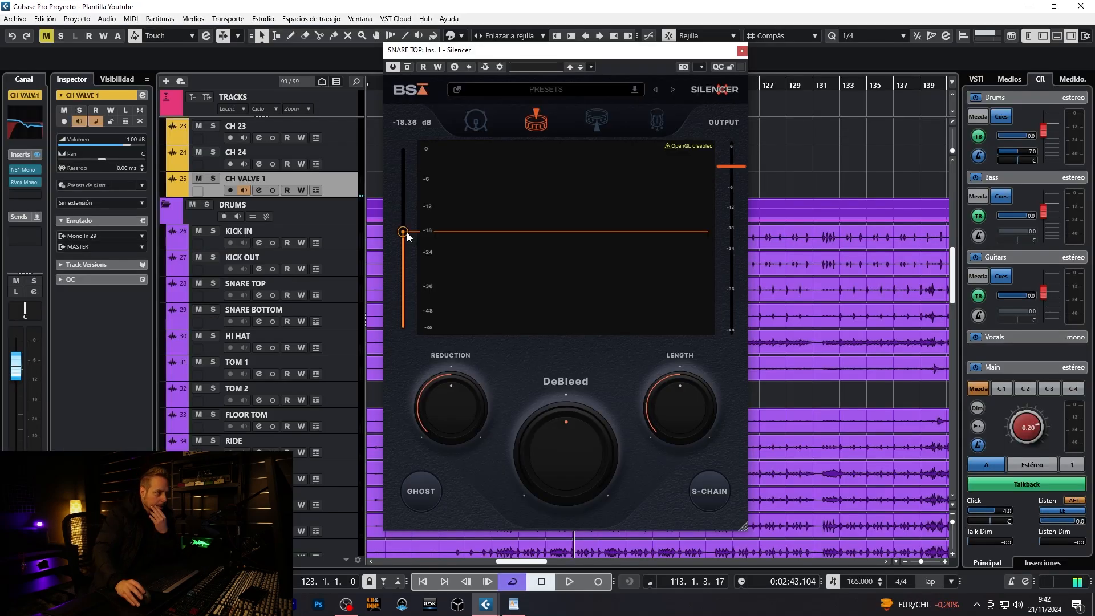
# - Set Silencer's threshold on SNARE TOP to about -17.18 dB and its reduction to about -49 dB
pyautogui.moveTo(406, 233)
pyautogui.mouseDown()
pyautogui.moveTo(409, 192)
pyautogui.moveTo(411, 255)
pyautogui.moveTo(406, 232)
pyautogui.moveTo(409, 242)
pyautogui.mouseUp()
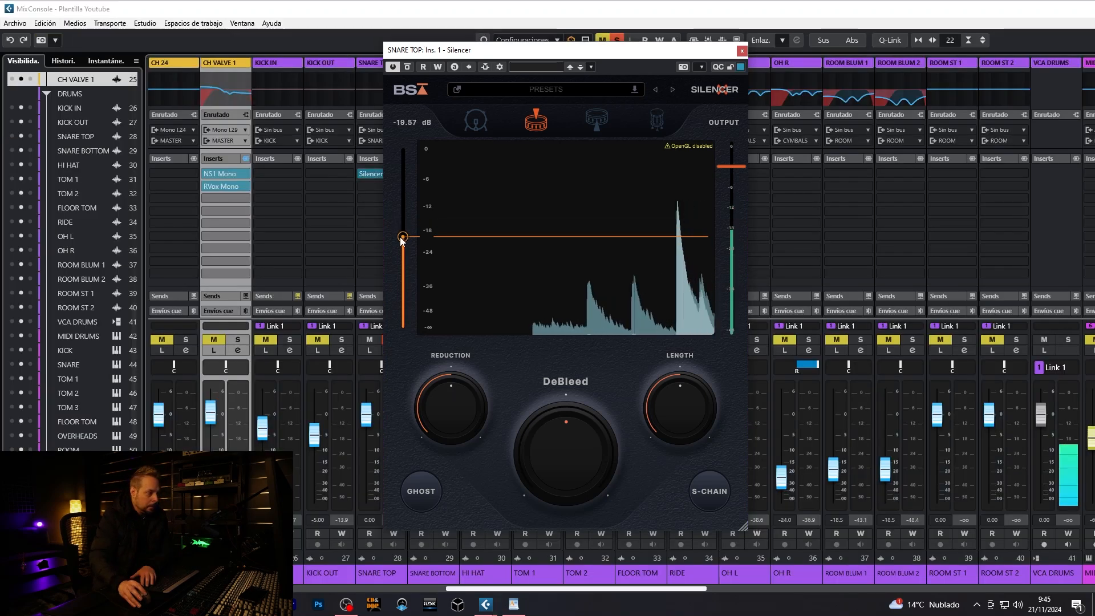
pyautogui.moveTo(401, 230); pyautogui.dragTo(400, 228)
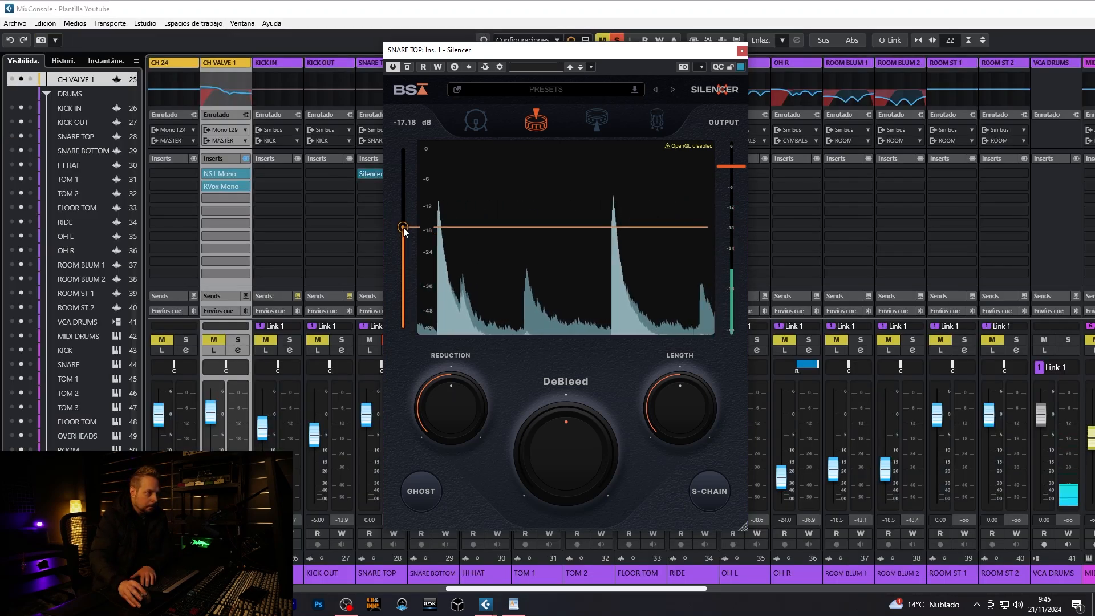
pyautogui.moveTo(440, 412); pyautogui.dragTo(454, 480)
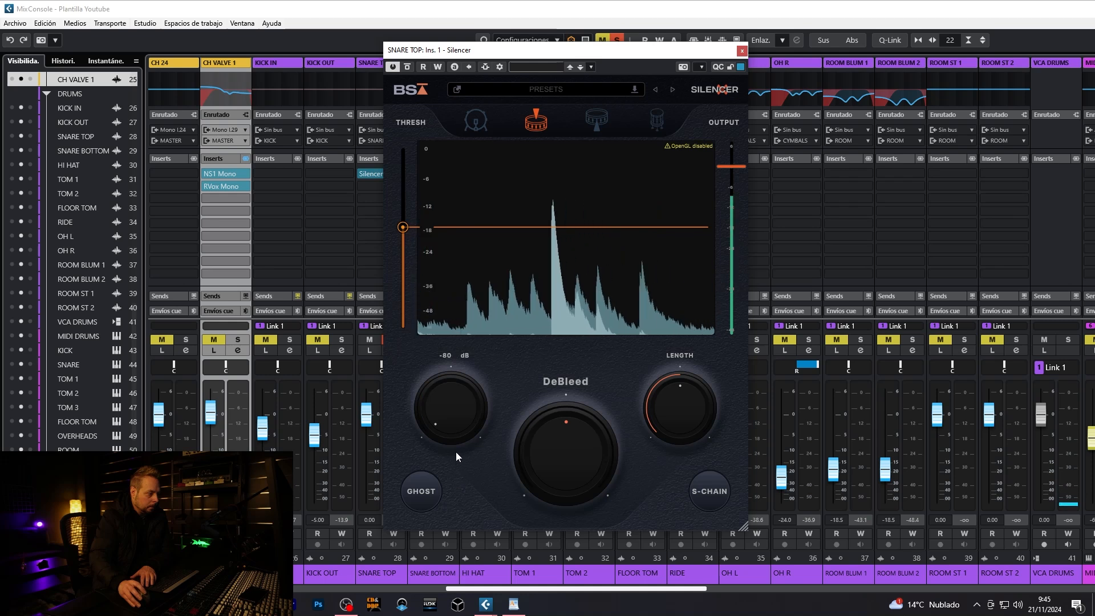
pyautogui.moveTo(453, 418); pyautogui.dragTo(449, 196)
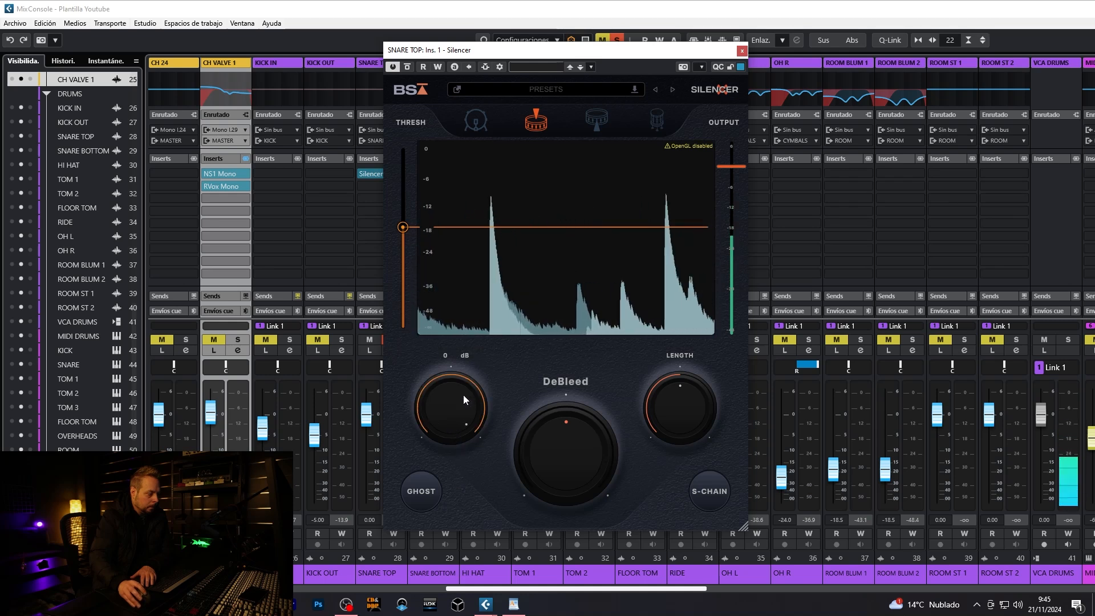
pyautogui.moveTo(455, 392)
pyautogui.mouseDown()
pyautogui.moveTo(456, 445)
pyautogui.moveTo(449, 402)
pyautogui.mouseUp()
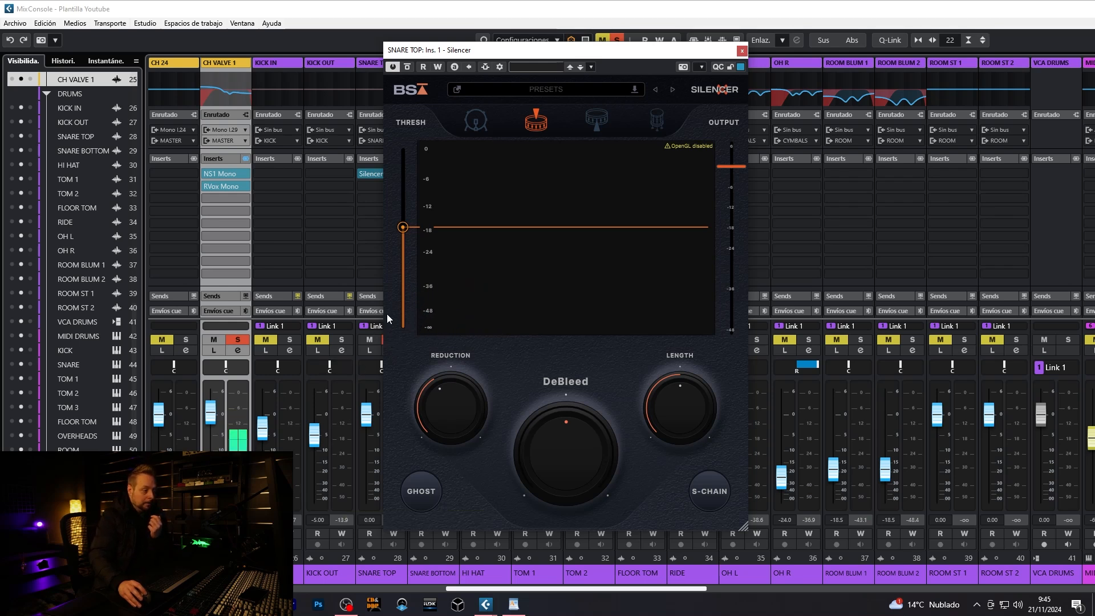
# - Play the soloed snare and set Silencer's DeBleed amount on SNARE TOP to about -20 %
pyautogui.moveTo(526, 56); pyautogui.dragTo(626, 50)
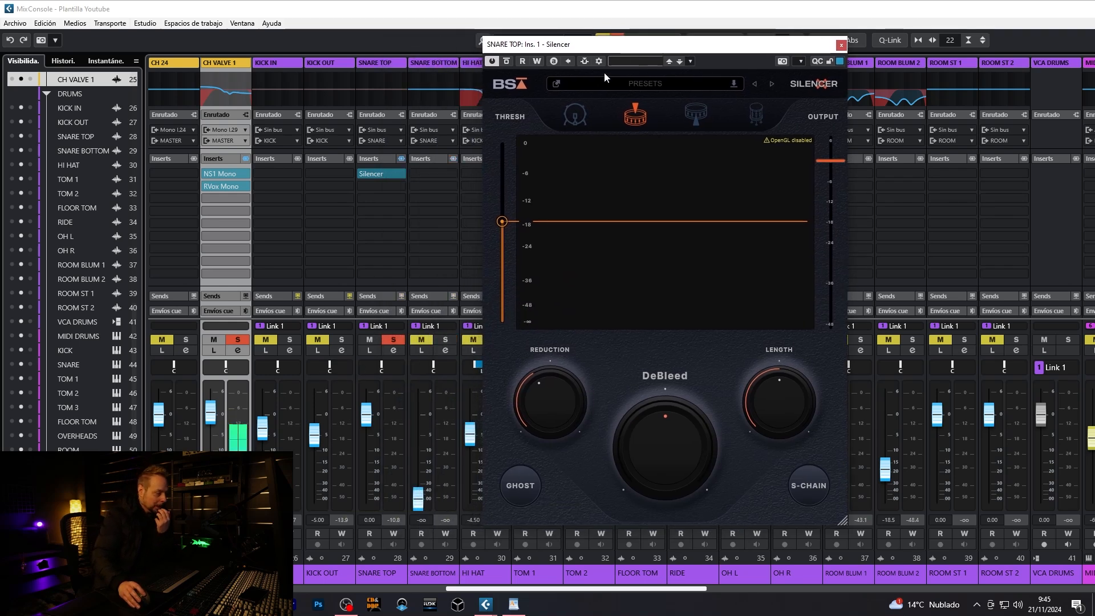
pyautogui.moveTo(563, 412)
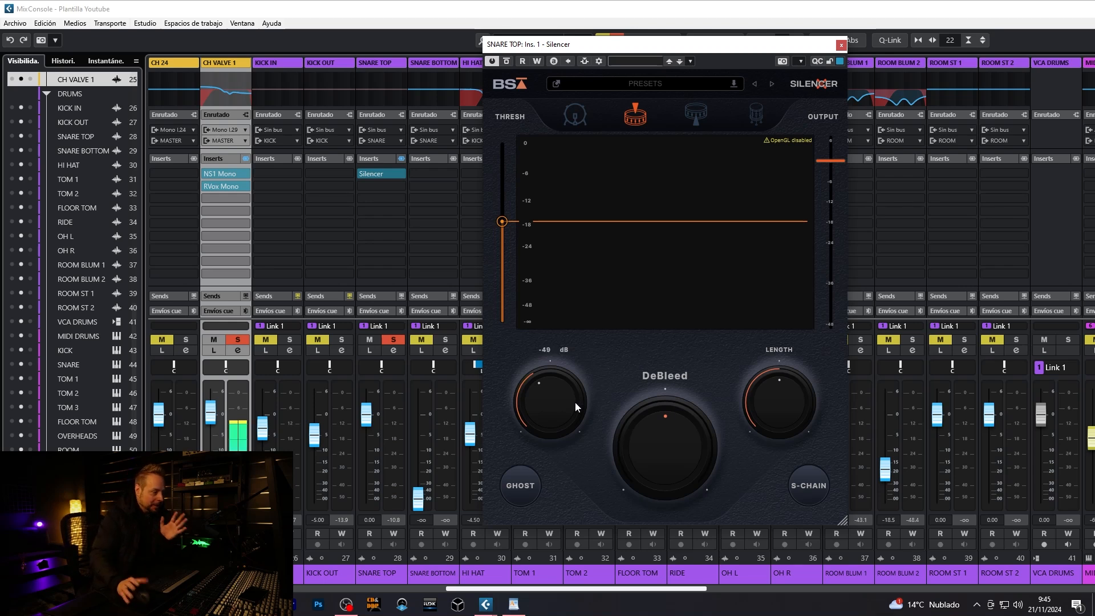
pyautogui.moveTo(690, 477)
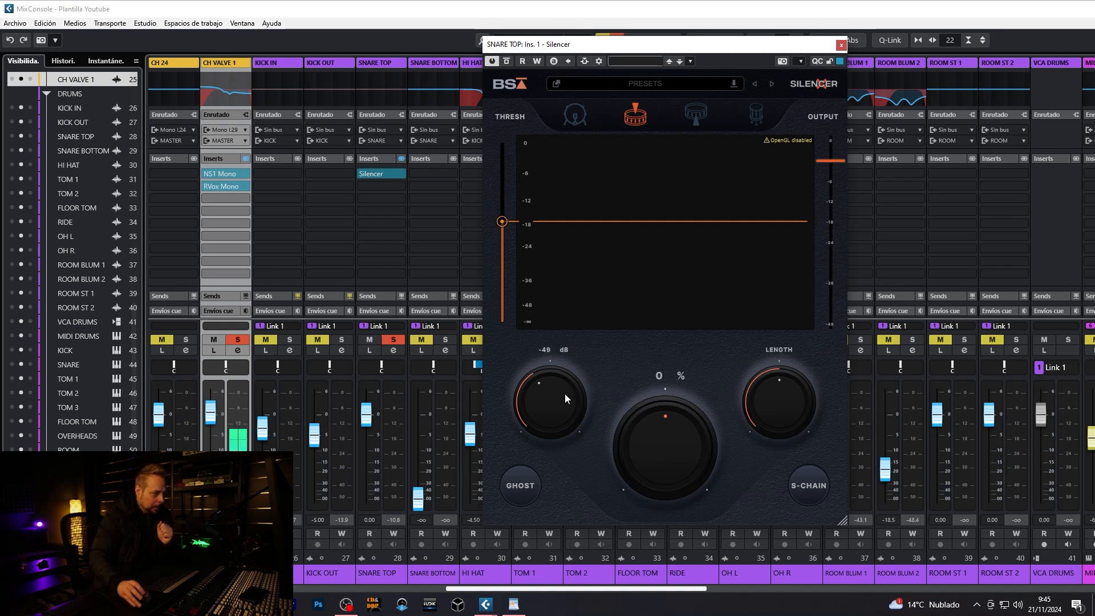
pyautogui.moveTo(640, 426)
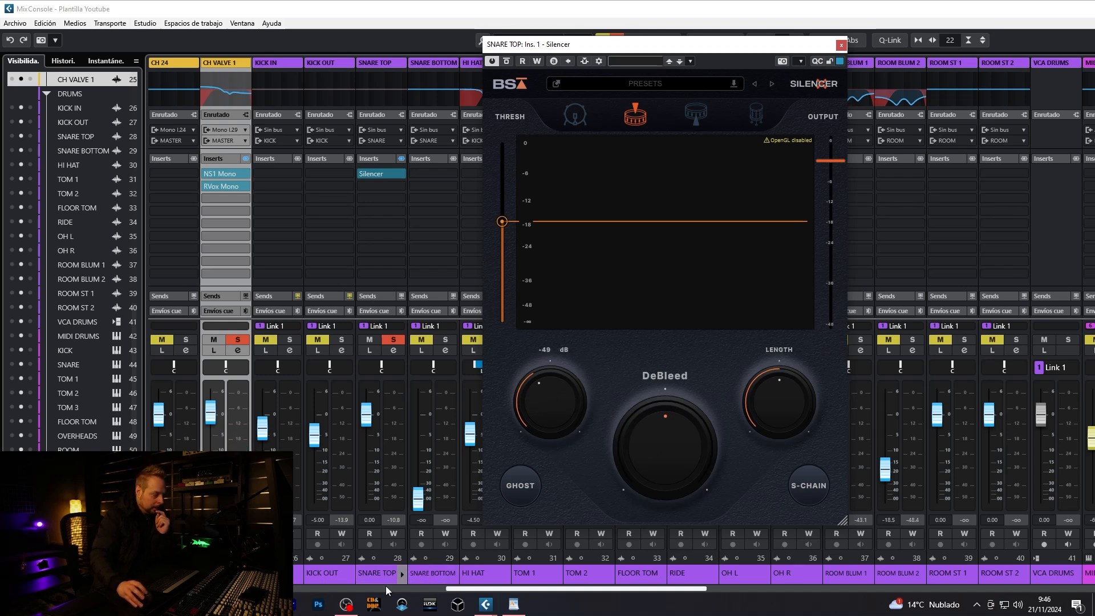
pyautogui.moveTo(690, 429)
pyautogui.press('space')
pyautogui.moveTo(676, 425); pyautogui.dragTo(673, 355)
pyautogui.moveTo(668, 420)
pyautogui.mouseDown()
pyautogui.moveTo(680, 429)
pyautogui.moveTo(669, 441)
pyautogui.mouseUp()
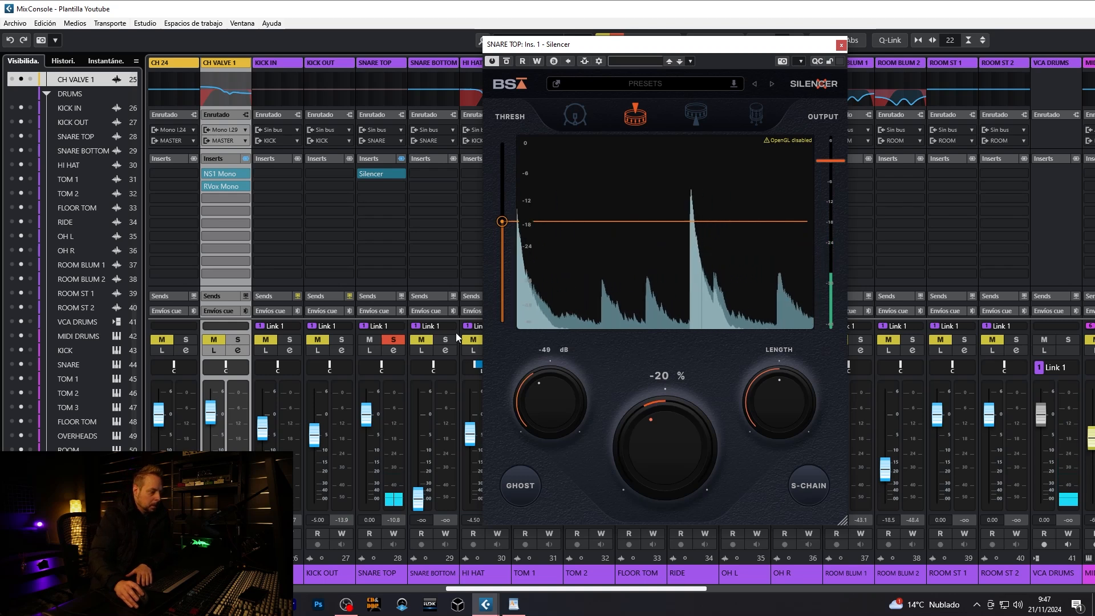
# - Compare SNARE TOP with Silencer bypassed and active, toggling the solo of SNARE TOP and CH VALVE 1
pyautogui.click(393, 340)
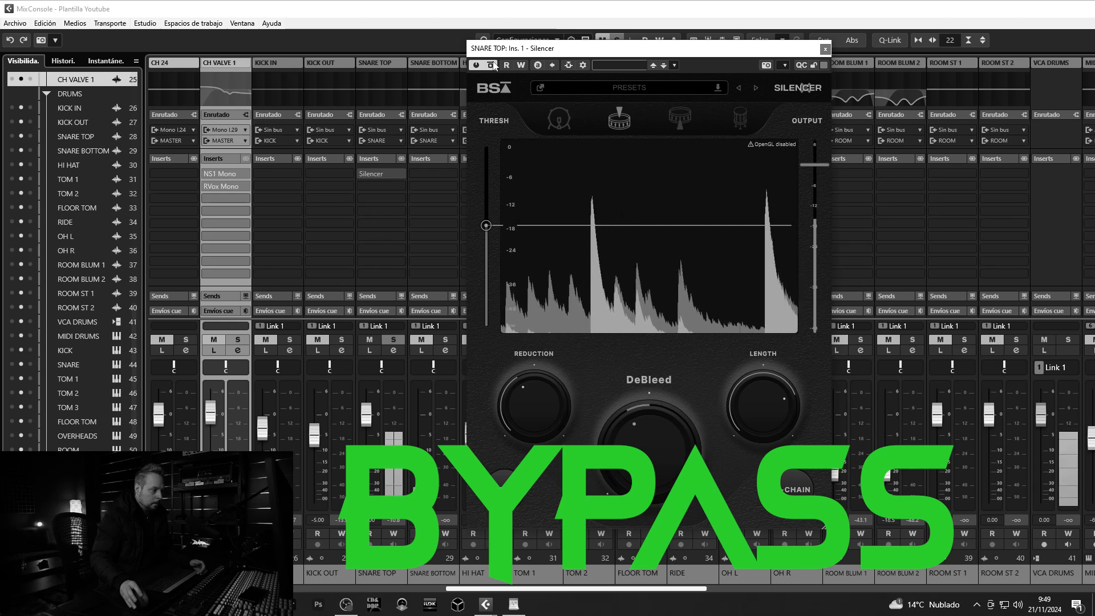
pyautogui.click(493, 65)
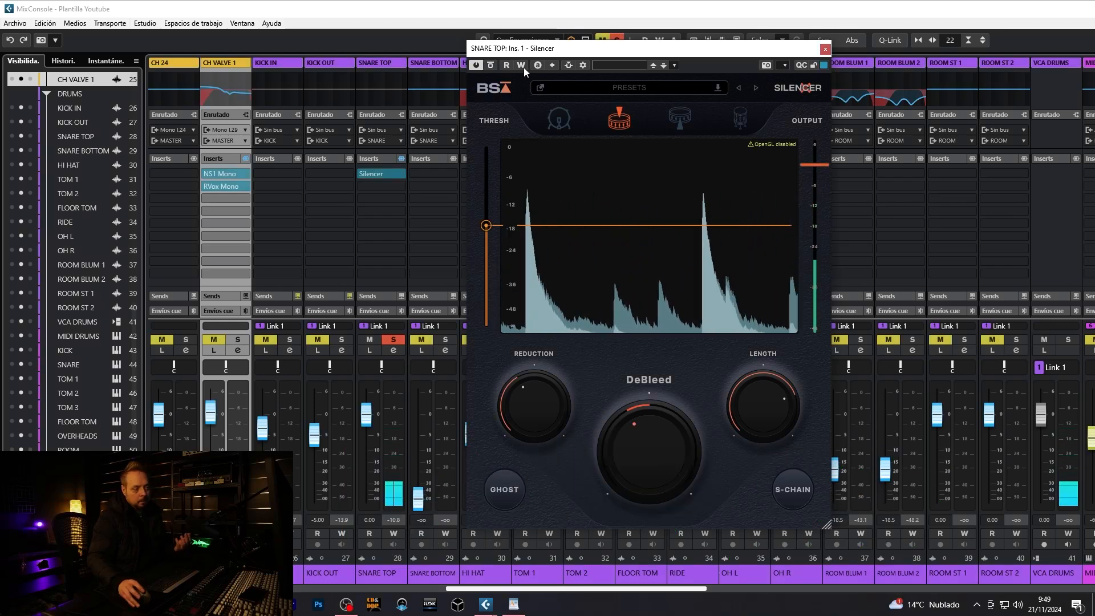
pyautogui.click(394, 339)
pyautogui.click(242, 341)
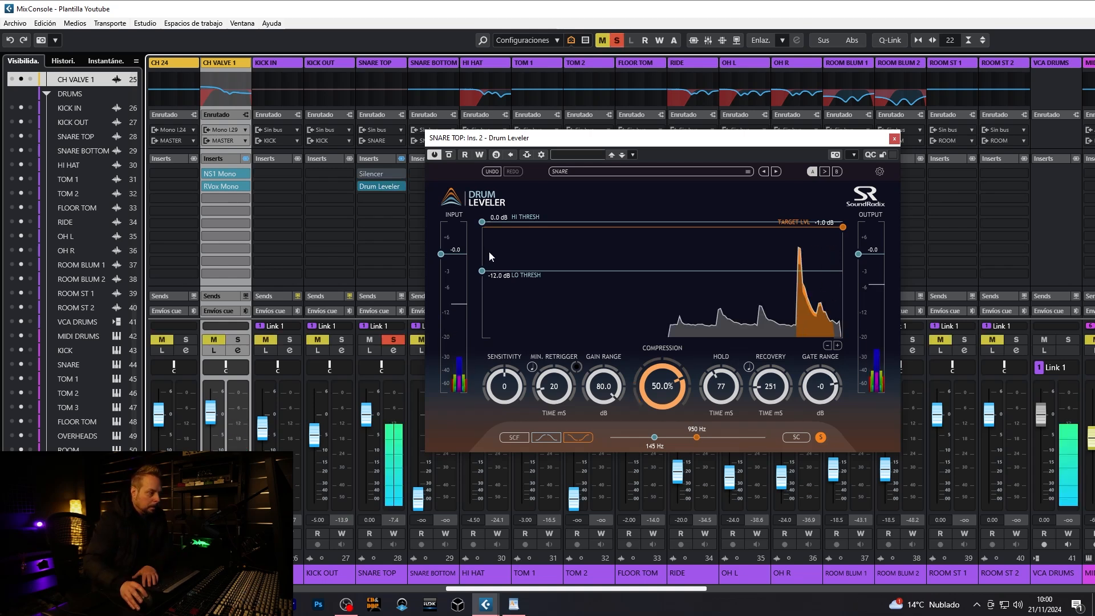
# - Set Drum Leveler on SNARE TOP to a -15.4 dB low threshold, -34 dB gate range and 232 ms recovery, and toggle the channel's solo
pyautogui.moveTo(482, 271); pyautogui.dragTo(479, 282)
pyautogui.moveTo(817, 368); pyautogui.dragTo(819, 391)
pyautogui.moveTo(719, 385); pyautogui.dragTo(768, 386)
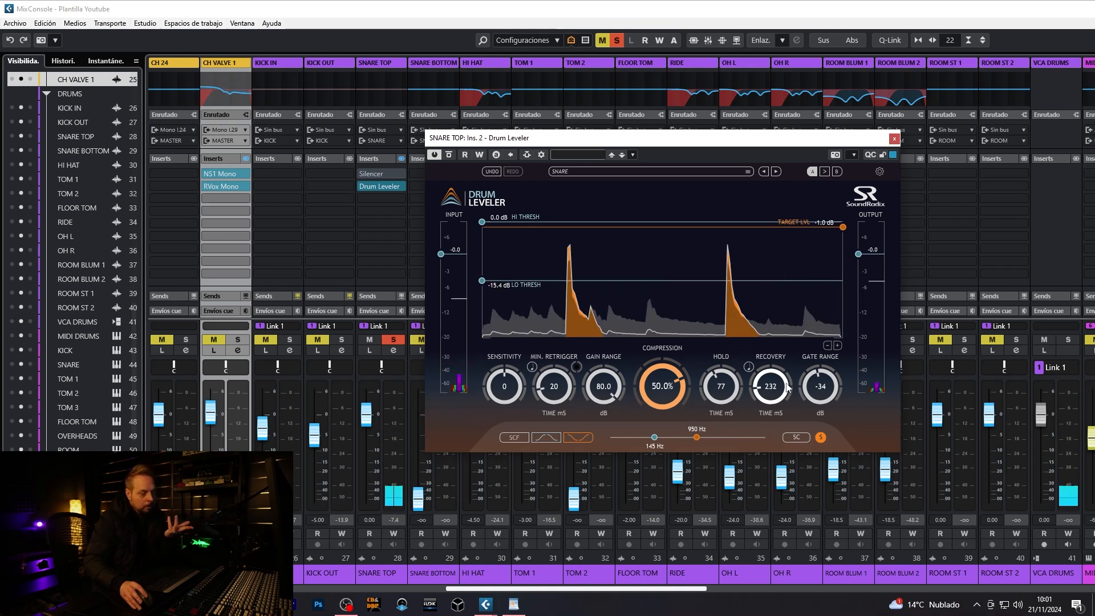
pyautogui.click(387, 340)
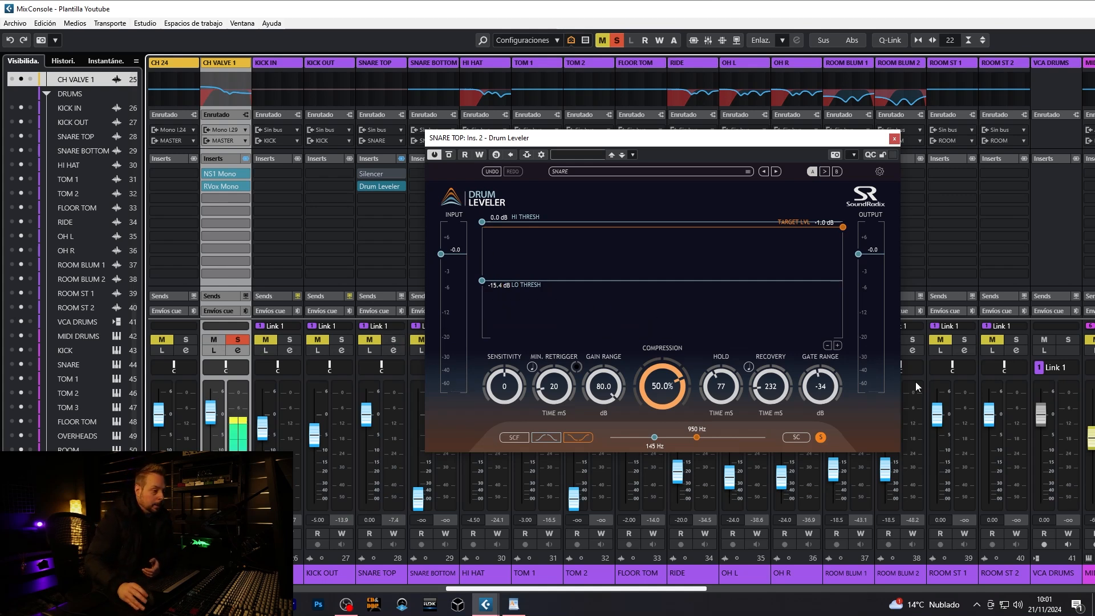
# - Set Drum Leveler's gate range to 0 dB and toggle the bypass of all SNARE TOP inserts
pyautogui.moveTo(817, 387); pyautogui.dragTo(818, 359)
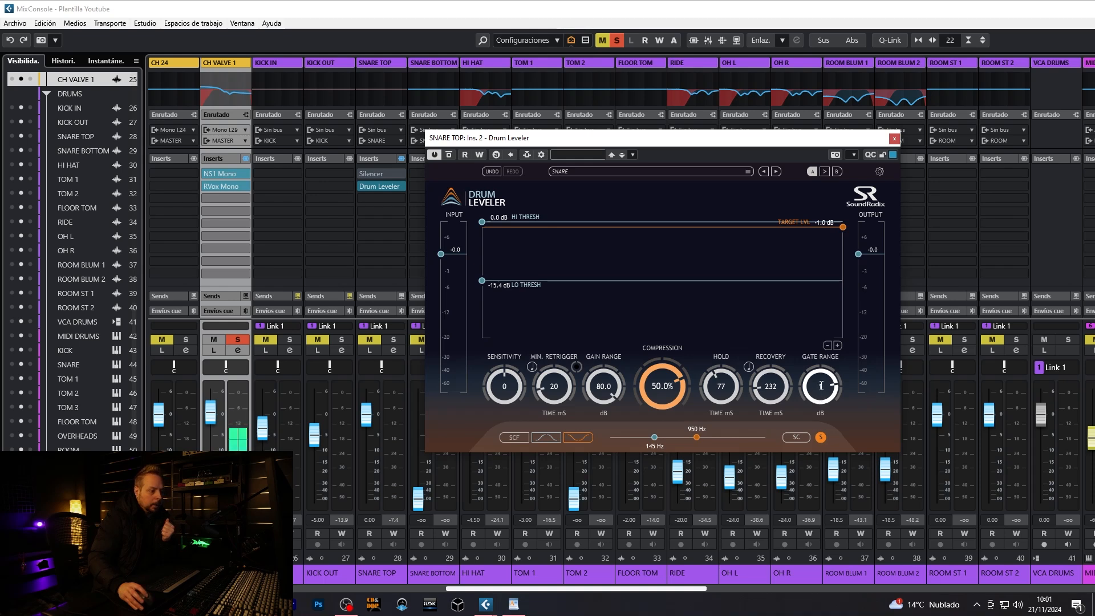
pyautogui.write('0')
pyautogui.press('Return')
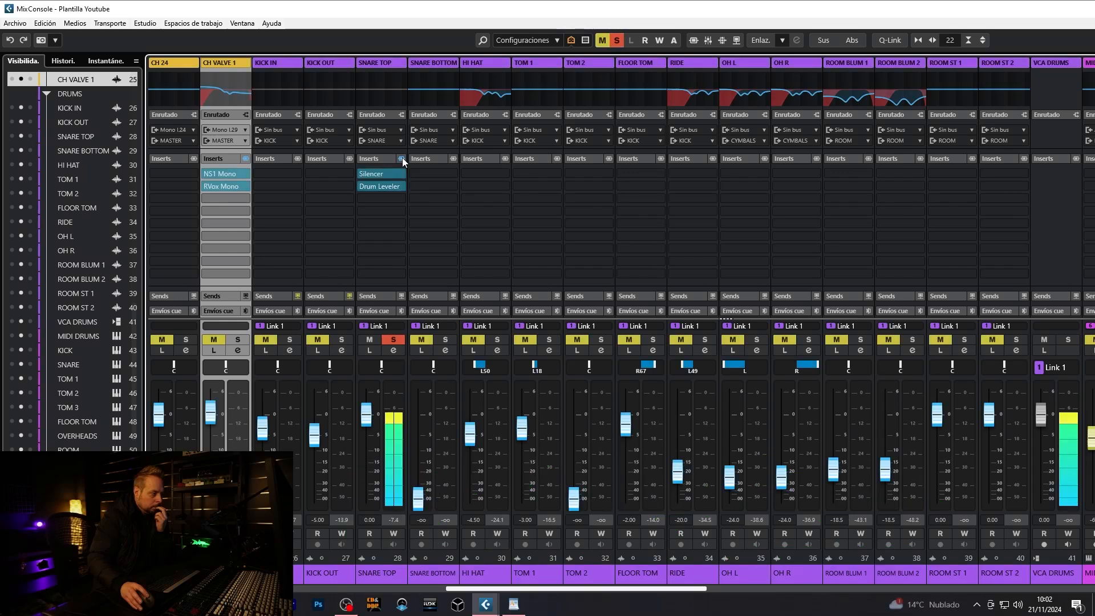
pyautogui.click(402, 159)
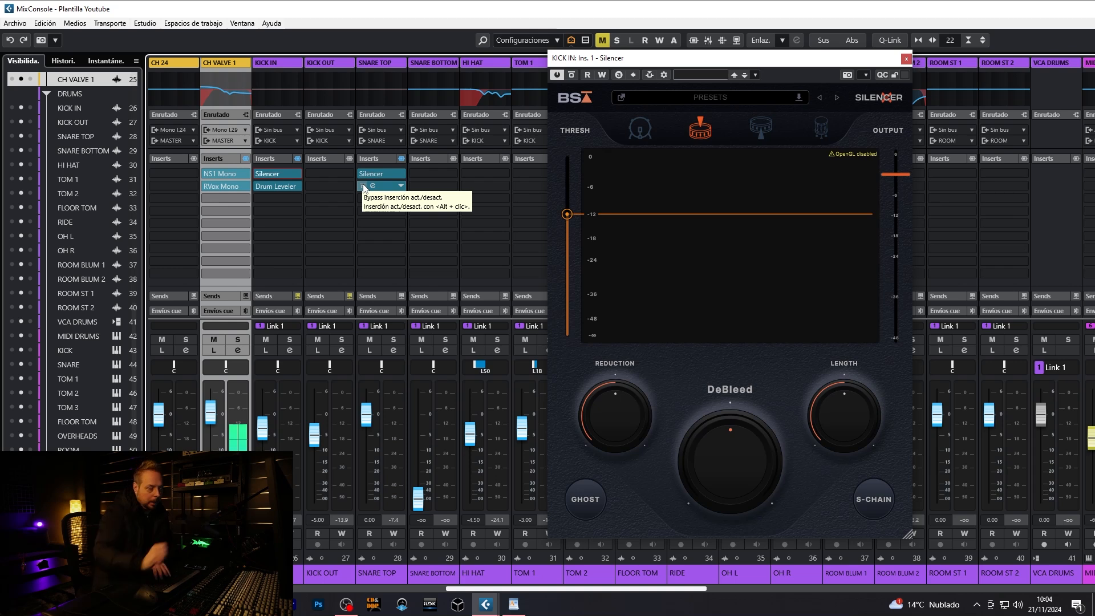
# - Switch Silencer on KICK IN to kick mode with a threshold of about -16.6 dB and DeBleed of about -18 %
pyautogui.click(640, 129)
pyautogui.moveTo(567, 214); pyautogui.dragTo(569, 236)
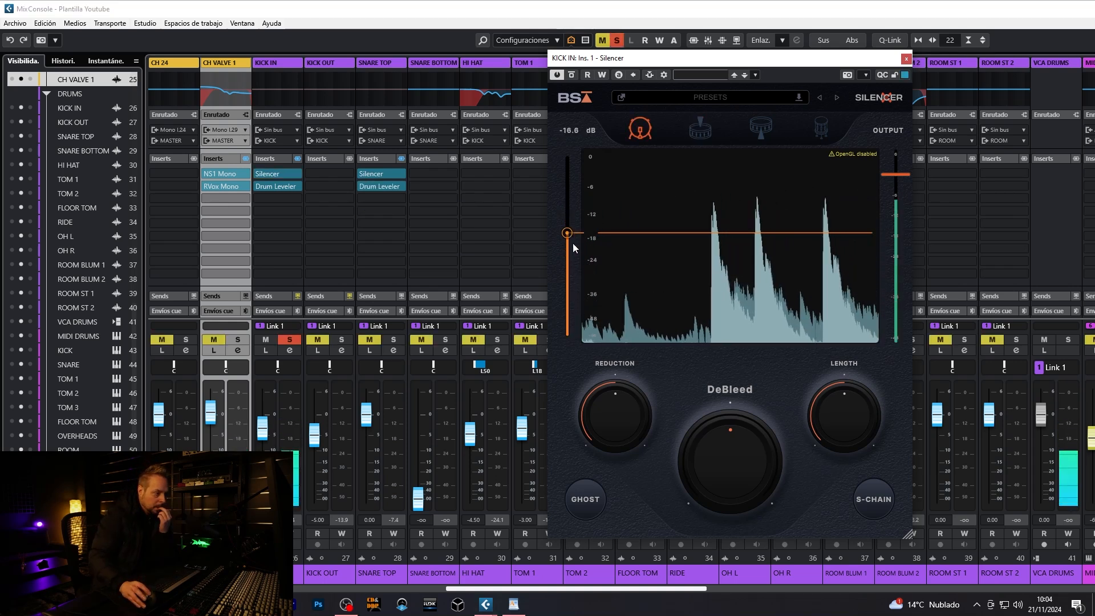
pyautogui.moveTo(619, 419); pyautogui.dragTo(747, 529)
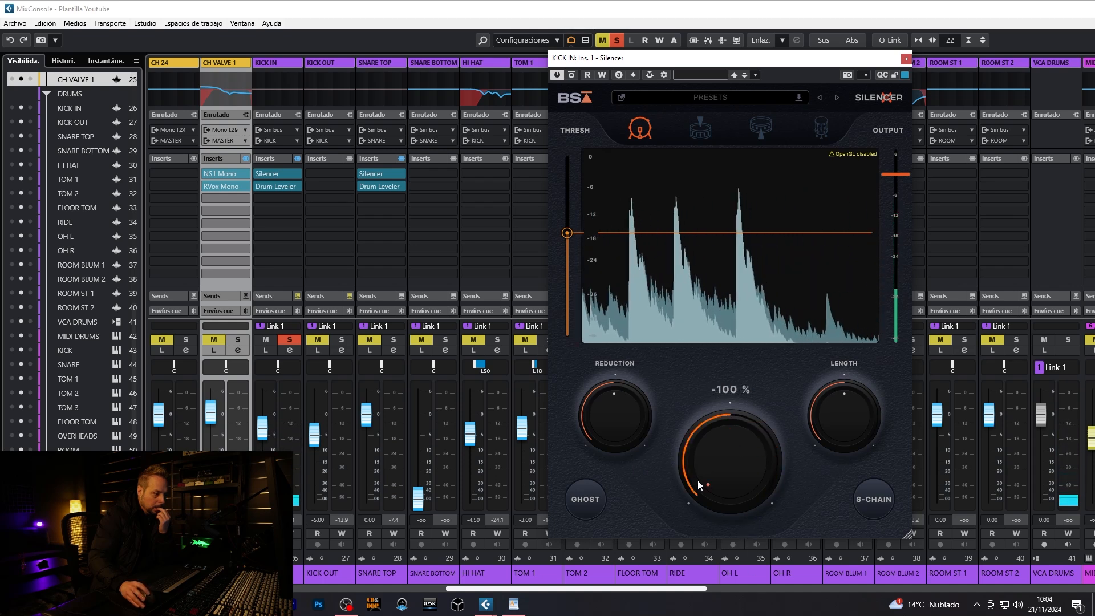
pyautogui.moveTo(726, 484); pyautogui.dragTo(728, 438)
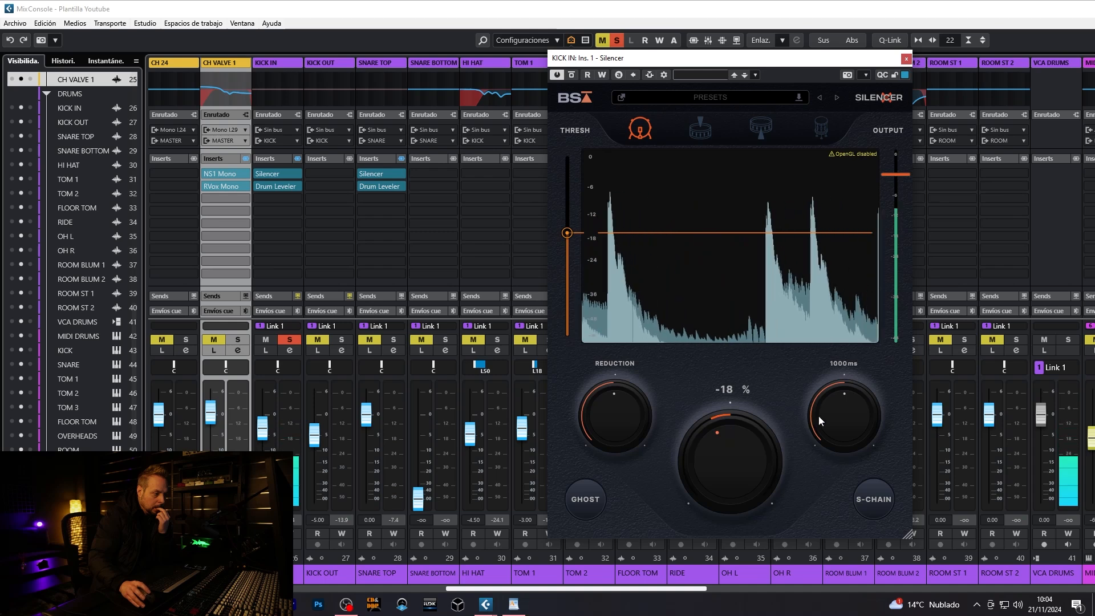
# - Try a 50 ms length in KICK IN's Silencer, raise it again and toggle the channel's insert bypass to compare
pyautogui.moveTo(819, 416); pyautogui.dragTo(840, 487)
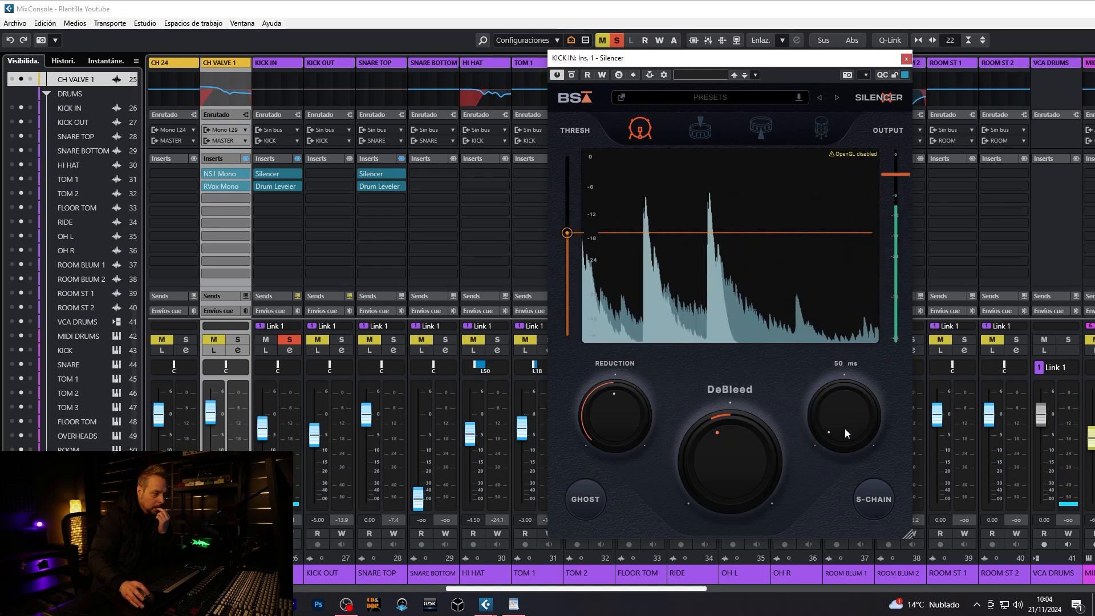
pyautogui.moveTo(845, 430); pyautogui.dragTo(851, 341)
pyautogui.moveTo(851, 404)
pyautogui.mouseDown()
pyautogui.moveTo(851, 433)
pyautogui.moveTo(856, 408)
pyautogui.mouseUp()
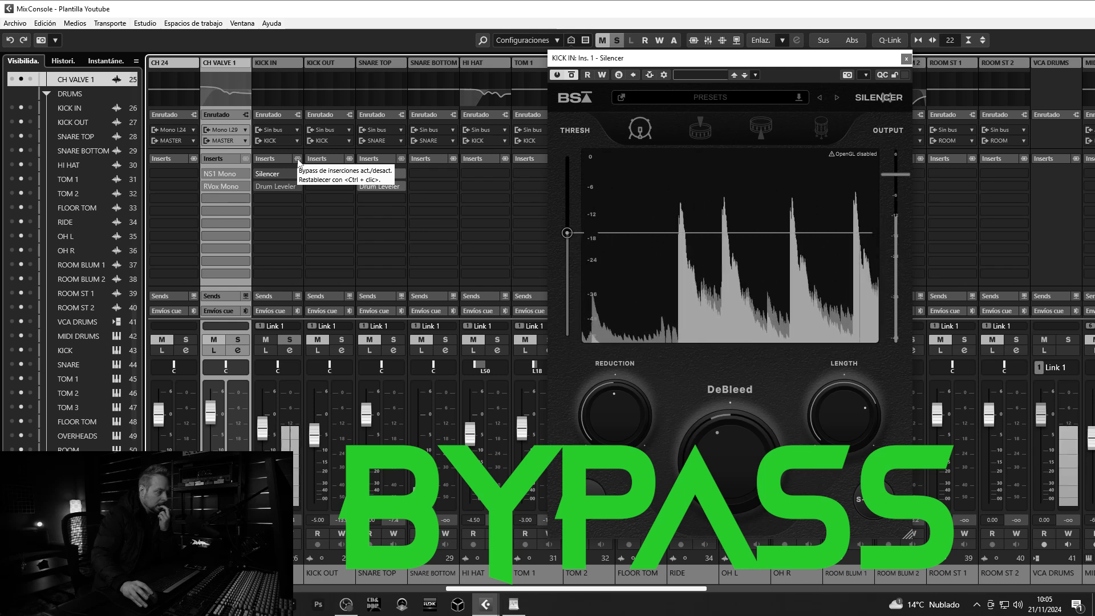
pyautogui.click(298, 160)
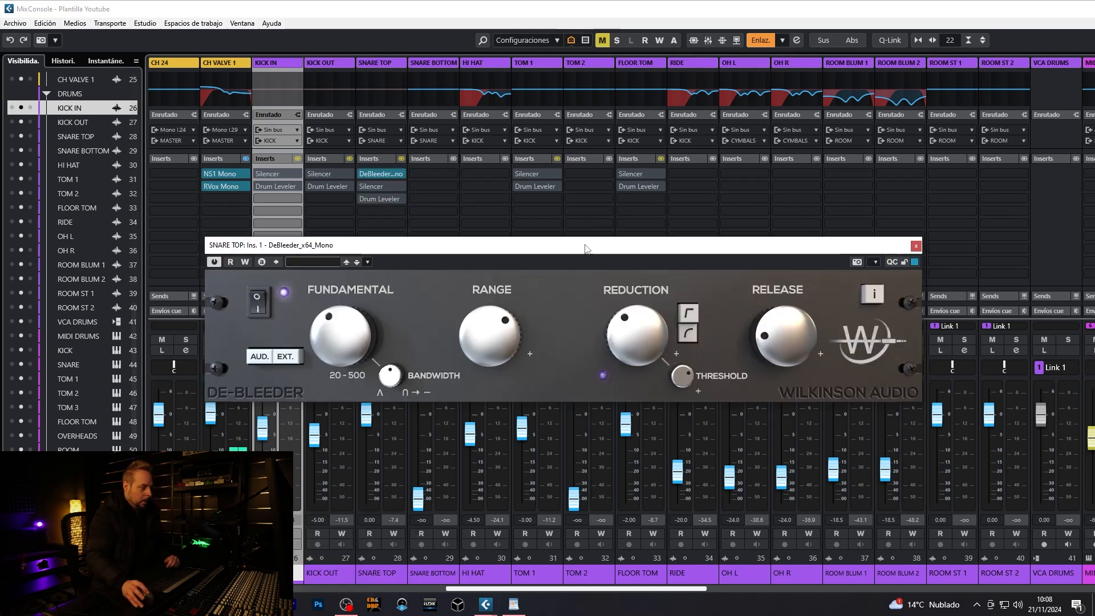
# - Adjust the fundamental in SNARE TOP's DeBleeder, then sweep its range between high and low and settle slightly above the midpoint
pyautogui.moveTo(586, 247); pyautogui.dragTo(605, 243)
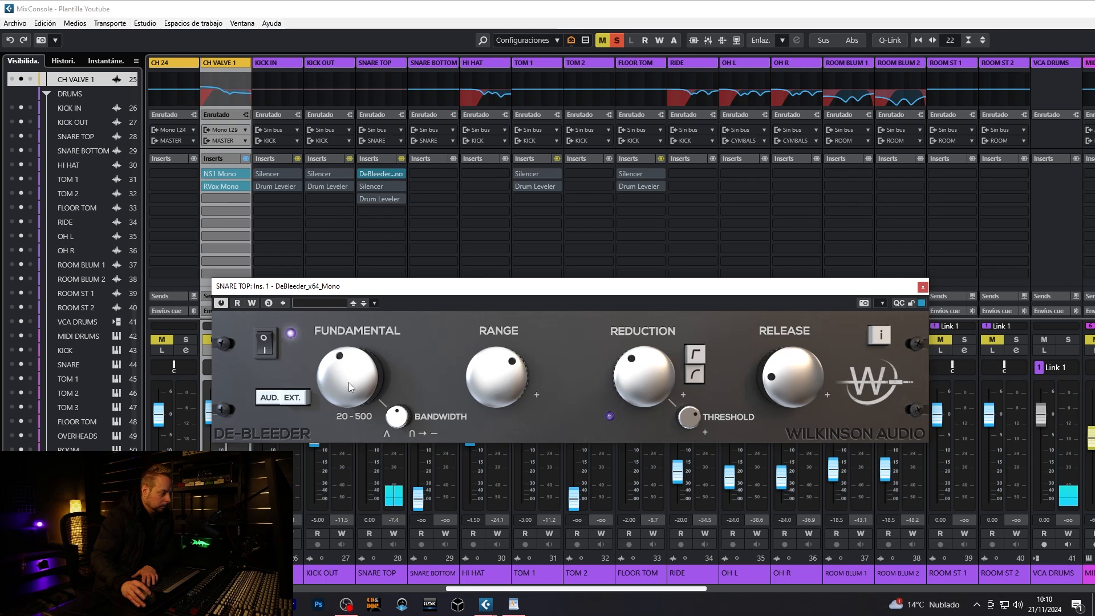
pyautogui.moveTo(348, 382)
pyautogui.mouseDown()
pyautogui.moveTo(353, 331)
pyautogui.moveTo(351, 380)
pyautogui.mouseUp()
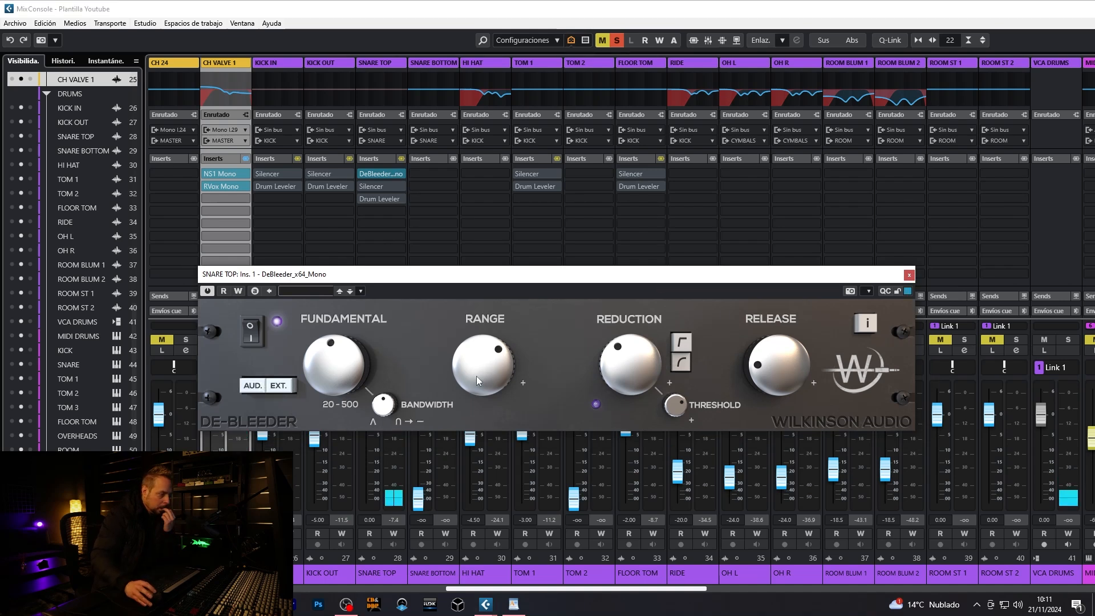
pyautogui.moveTo(478, 368); pyautogui.dragTo(490, 484)
pyautogui.moveTo(482, 386); pyautogui.dragTo(476, 304)
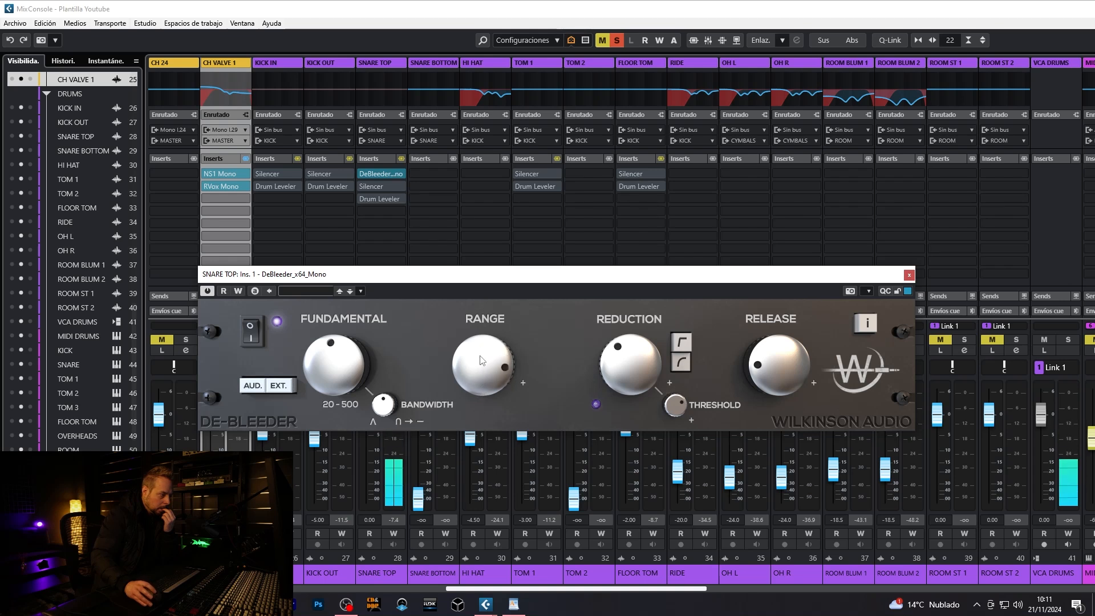
pyautogui.moveTo(486, 361); pyautogui.dragTo(491, 417)
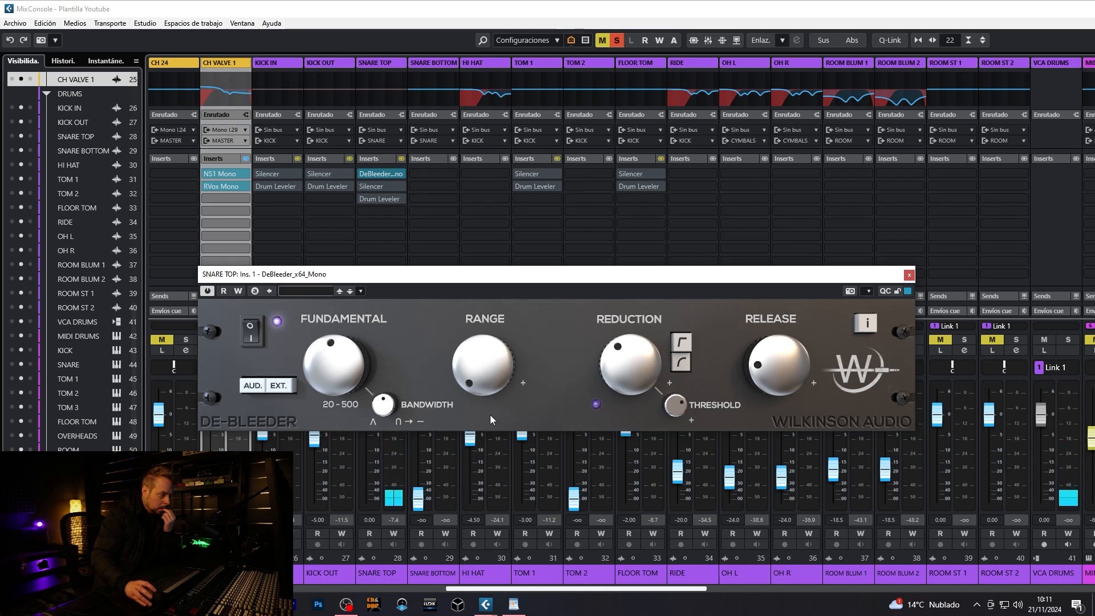
pyautogui.moveTo(476, 313); pyautogui.dragTo(483, 321)
pyautogui.moveTo(488, 368); pyautogui.dragTo(489, 377)
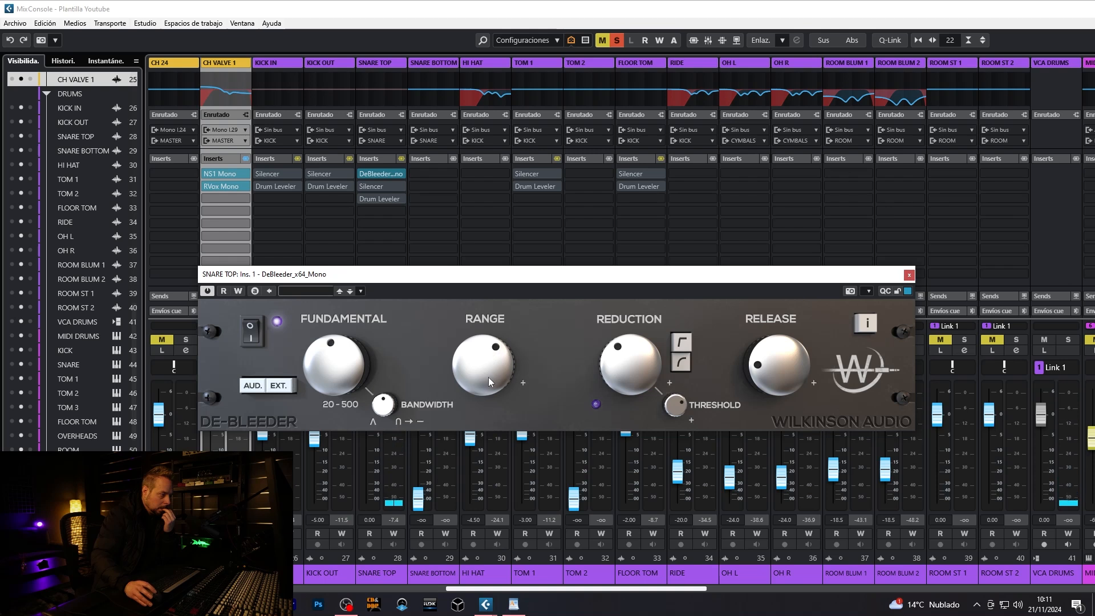
# - Raise DeBleeder's reduction to just past the midpoint, try a near-maximum release and return it to a short setting
pyautogui.moveTo(618, 368); pyautogui.dragTo(612, 318)
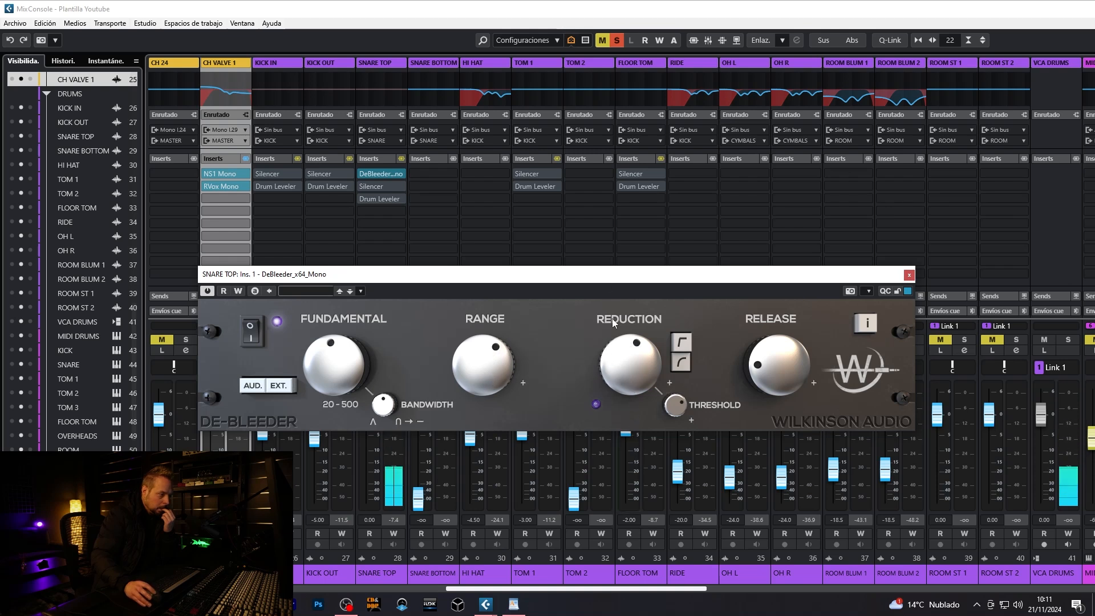
pyautogui.moveTo(635, 357); pyautogui.dragTo(633, 370)
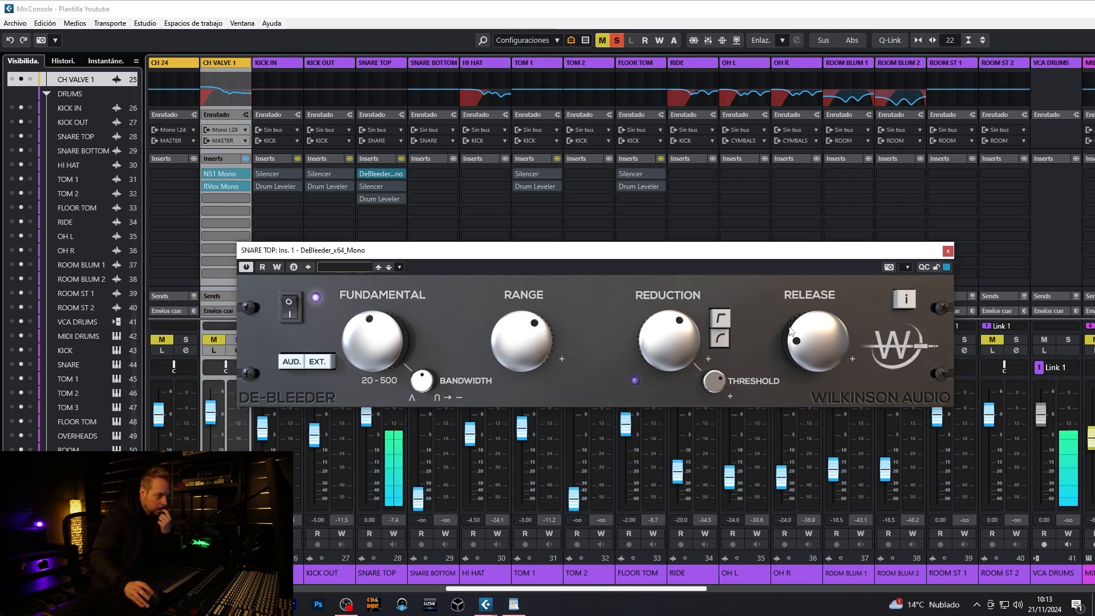
pyautogui.moveTo(791, 332); pyautogui.dragTo(823, 236)
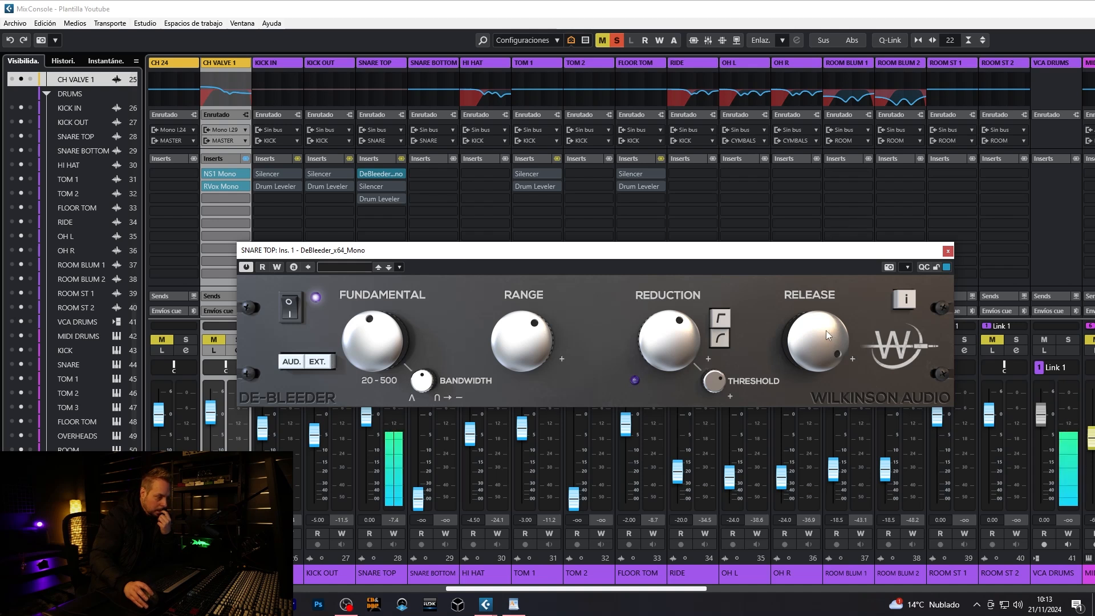
pyautogui.moveTo(824, 327); pyautogui.dragTo(815, 397)
pyautogui.moveTo(814, 359); pyautogui.dragTo(810, 356)
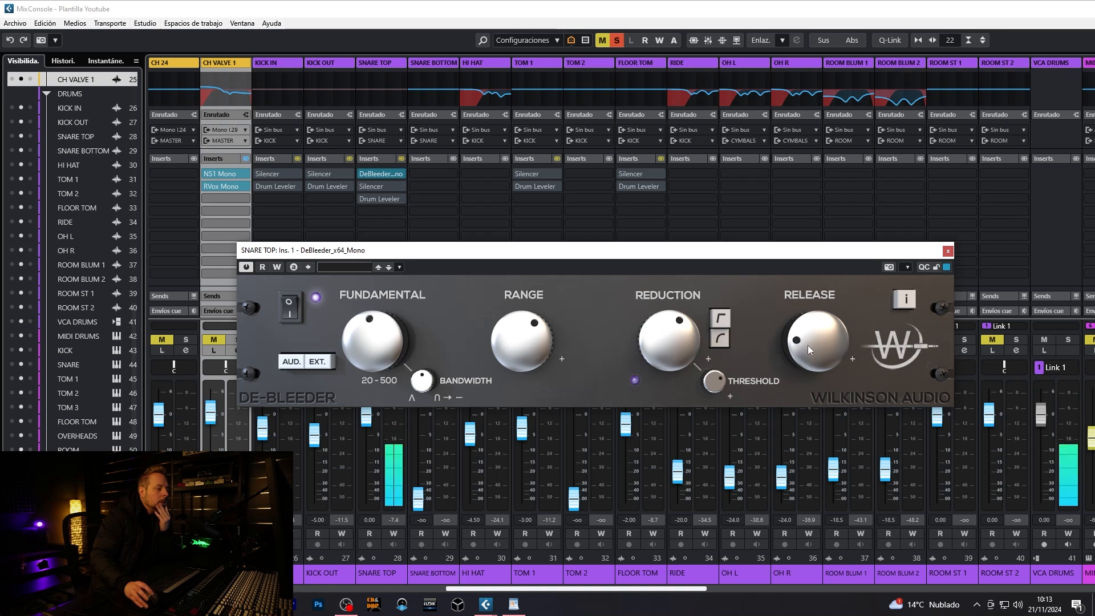
pyautogui.moveTo(807, 347); pyautogui.dragTo(807, 340)
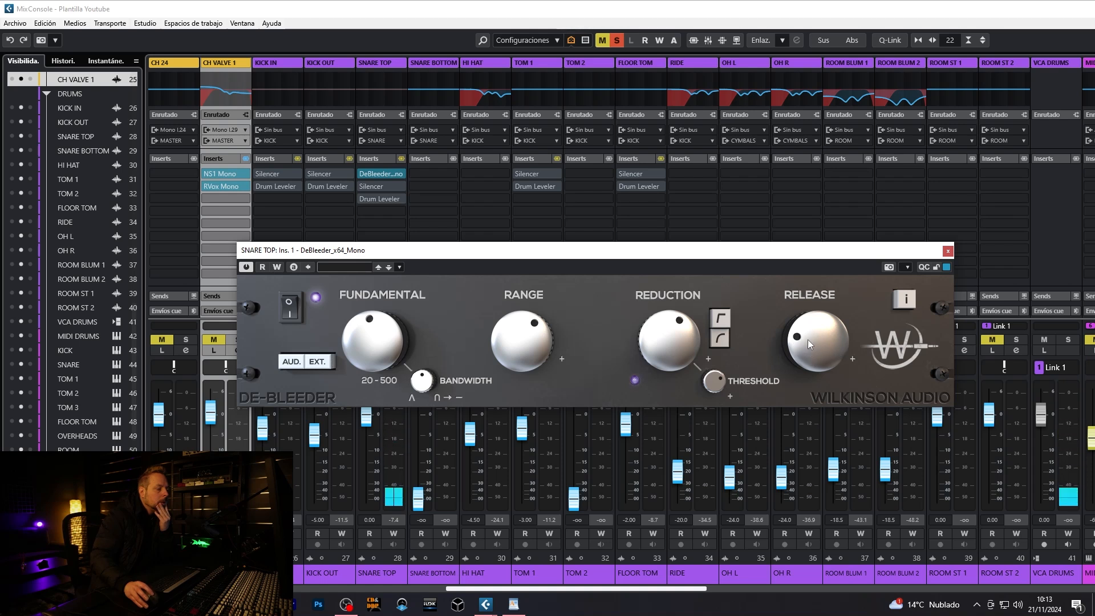
# - Switch SNARE TOP's DeBleeder off and back on to compare the bleed with and without processing
pyautogui.click(295, 307)
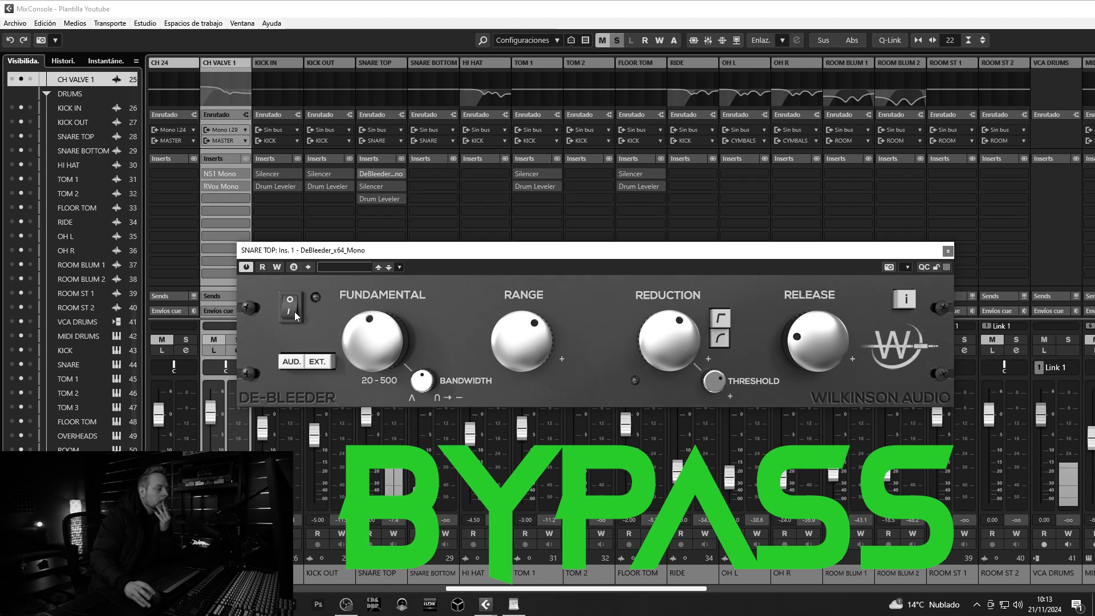
pyautogui.click(294, 312)
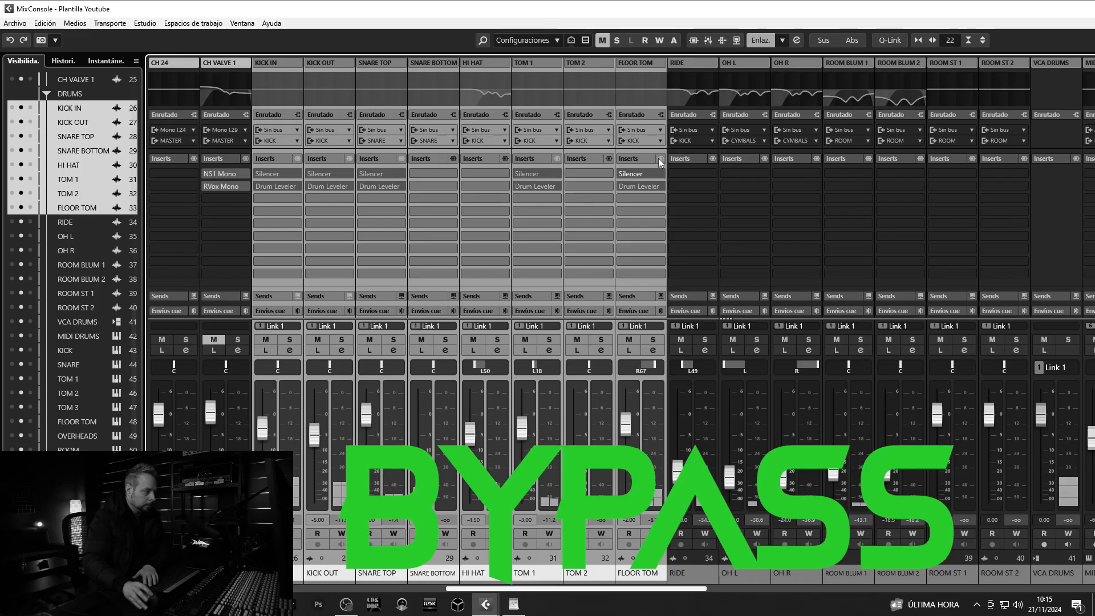
# - Temporarily suspend the channel link on the selected drum channels from KICK IN to FLOOR TOM
pyautogui.press('alt')
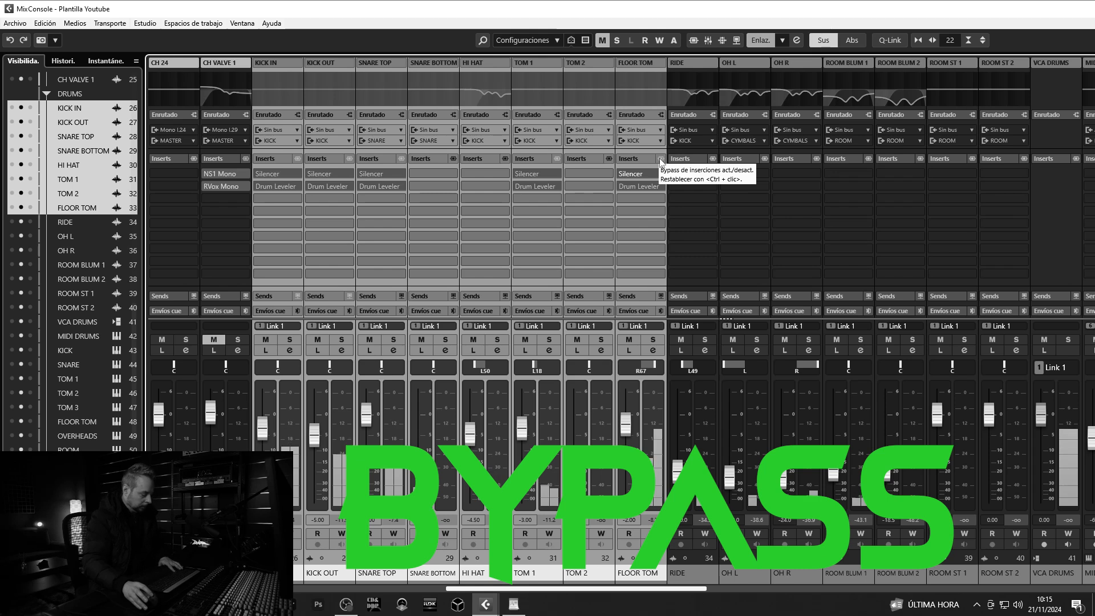